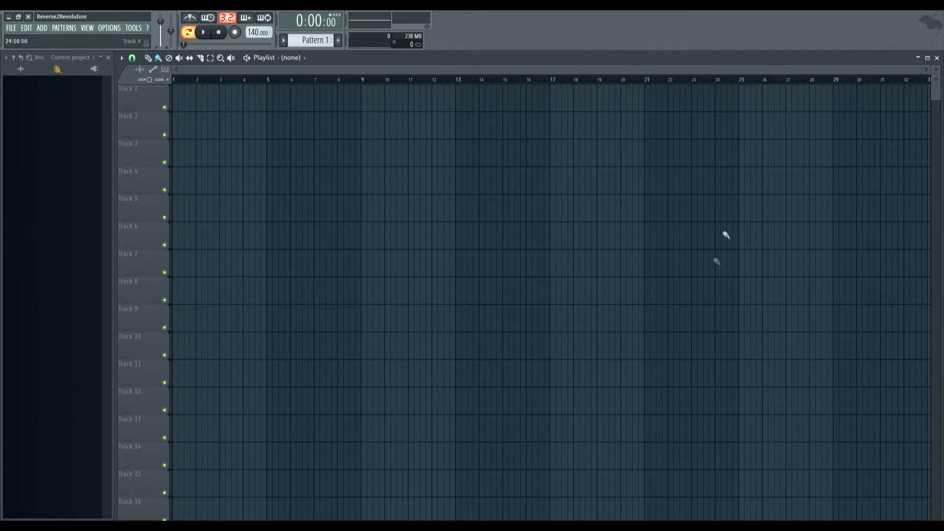
# - Show and hide the playlist, channel rack and mixer in turn, moving the mixer window to the centre of the workspace
pyautogui.press('F5')
pyautogui.press('F6')
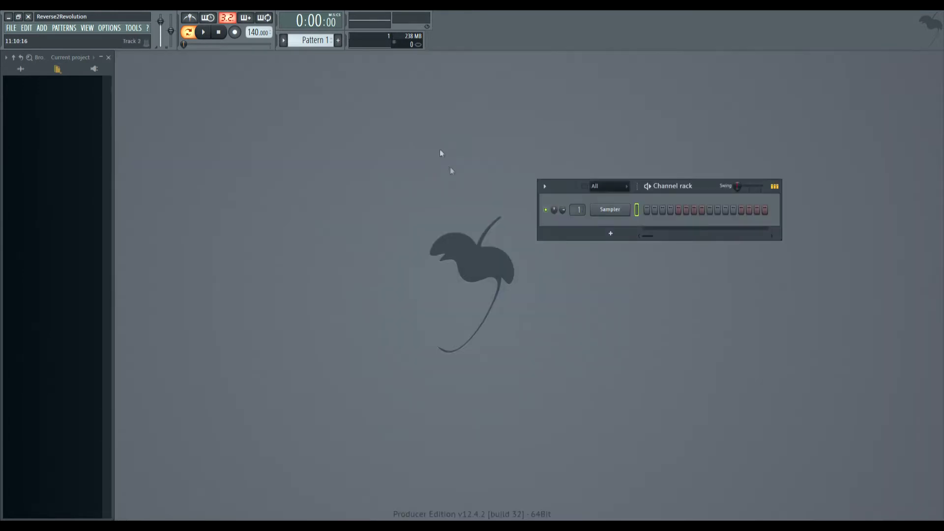
pyautogui.press('F6')
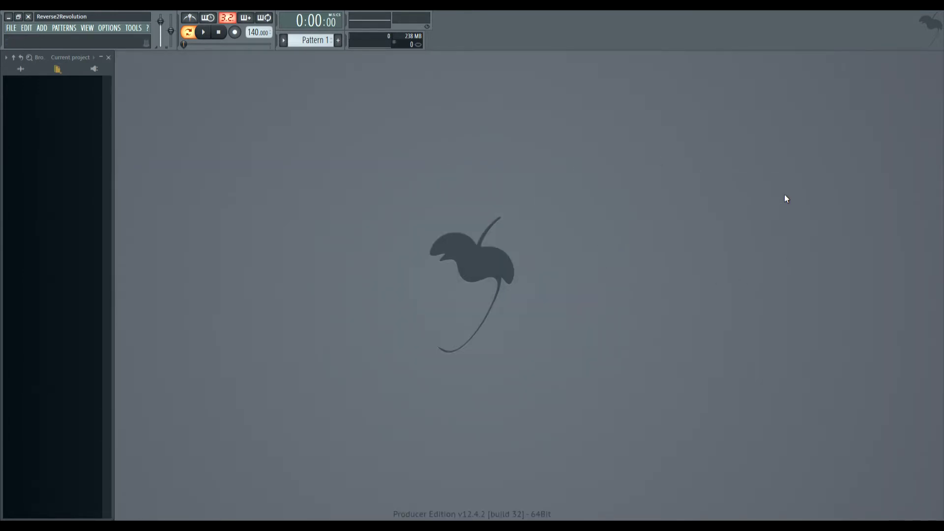
pyautogui.press('F9')
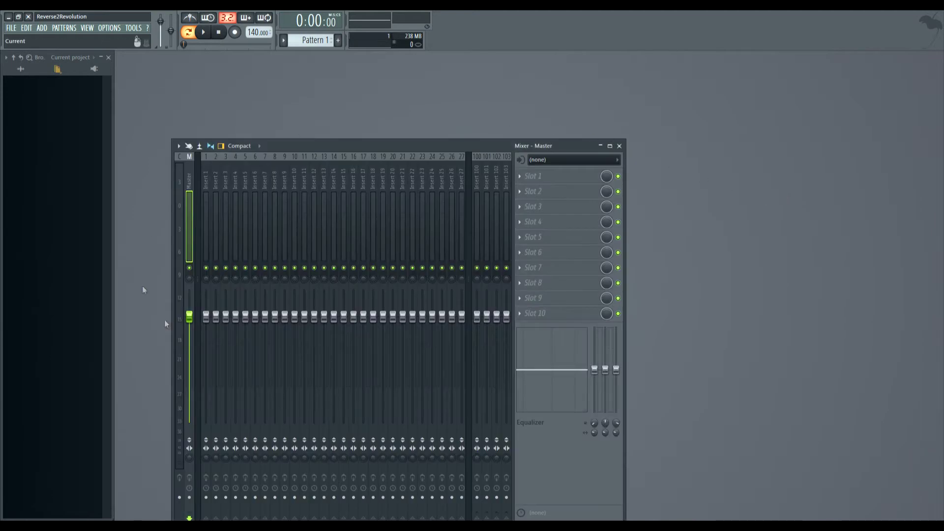
pyautogui.moveTo(447, 147); pyautogui.dragTo(539, 90)
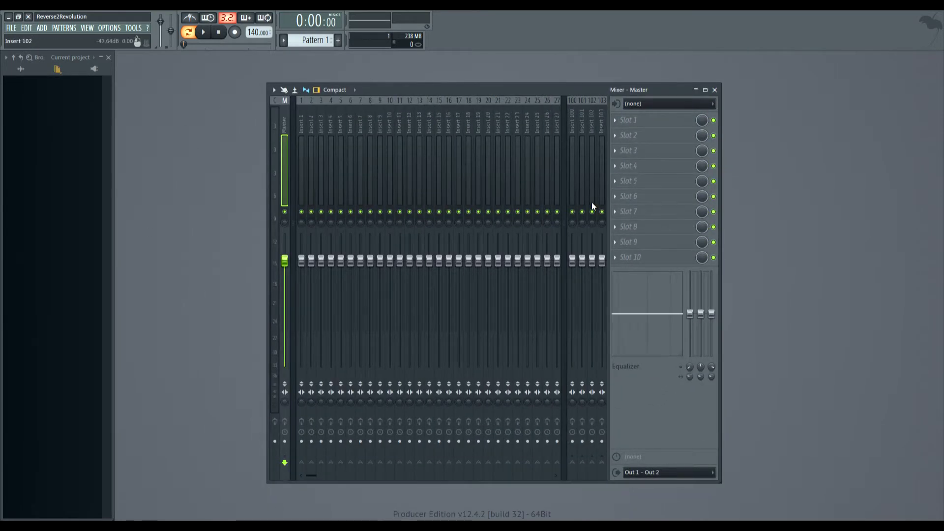
pyautogui.press('F9')
# - Bring up the channel rack and insert an 808 Massacre instrument channel beside the Sampler channel
pyautogui.press('F6')
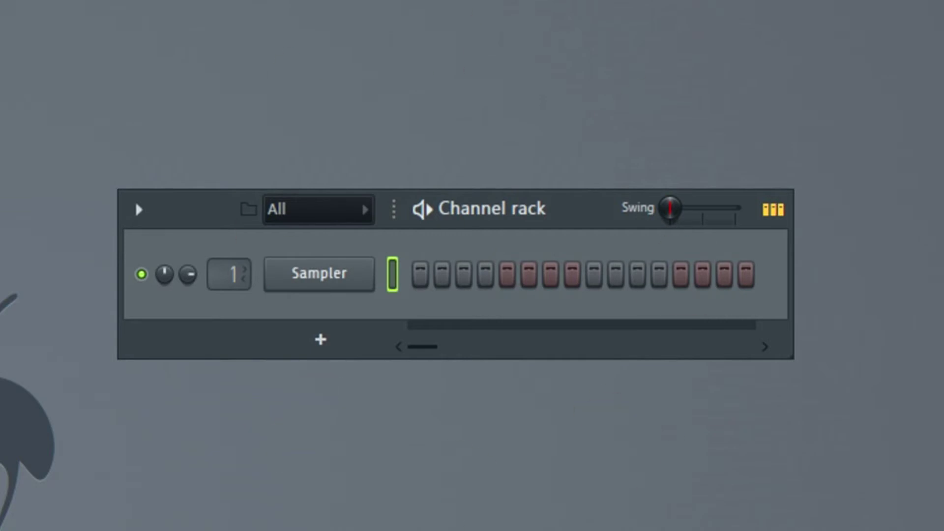
pyautogui.rightClick(319, 273)
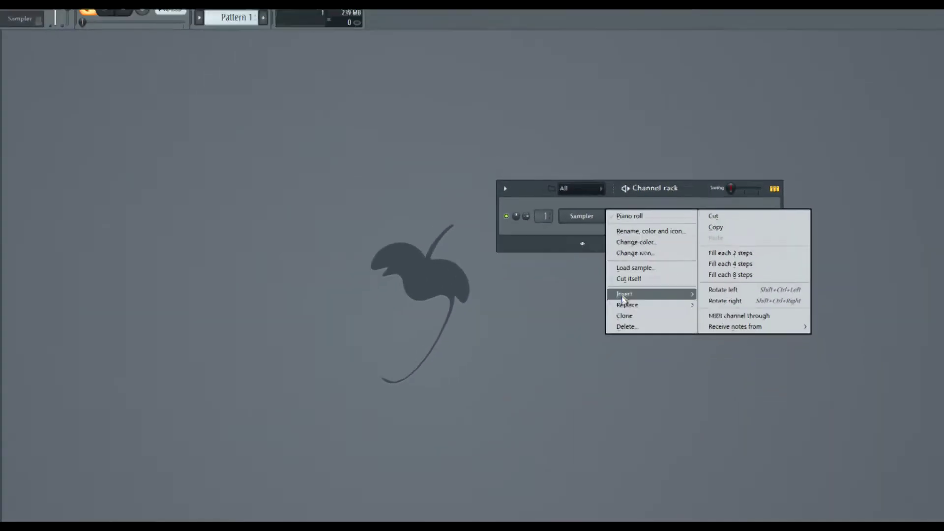
pyautogui.moveTo(620, 298)
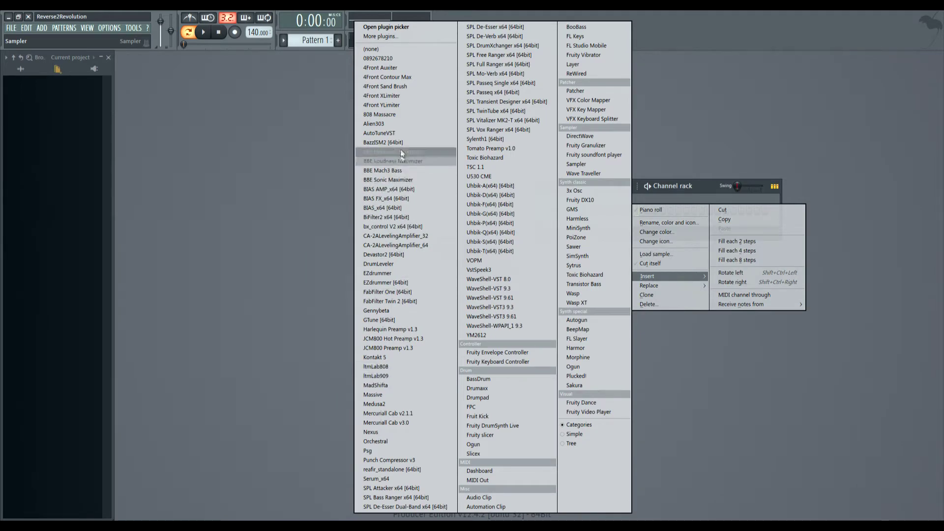
pyautogui.click(395, 114)
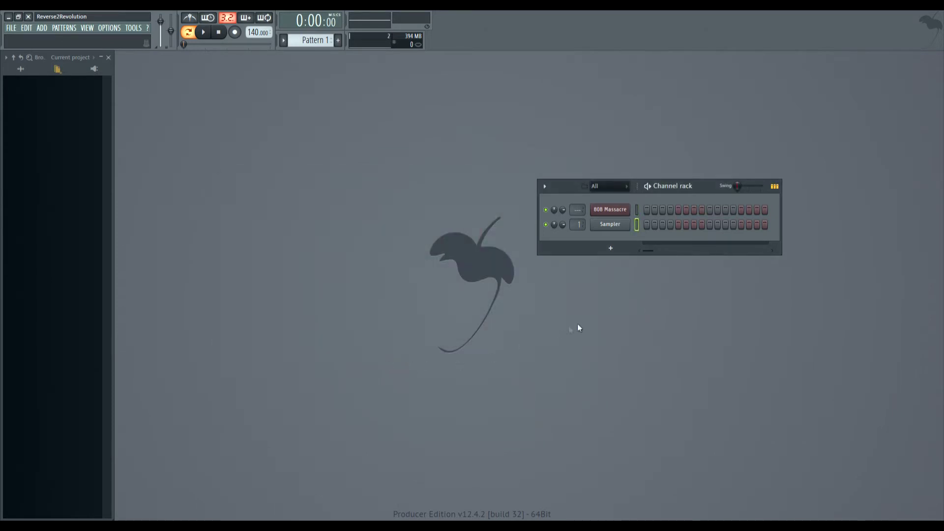
# - Load sample.wav from the samples folder into the Sampler channel
pyautogui.click(607, 229)
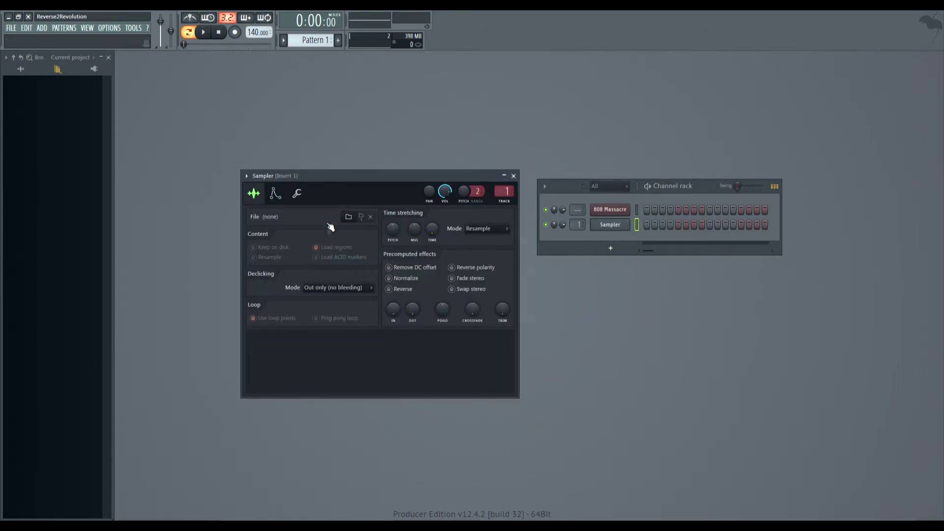
pyautogui.click(350, 218)
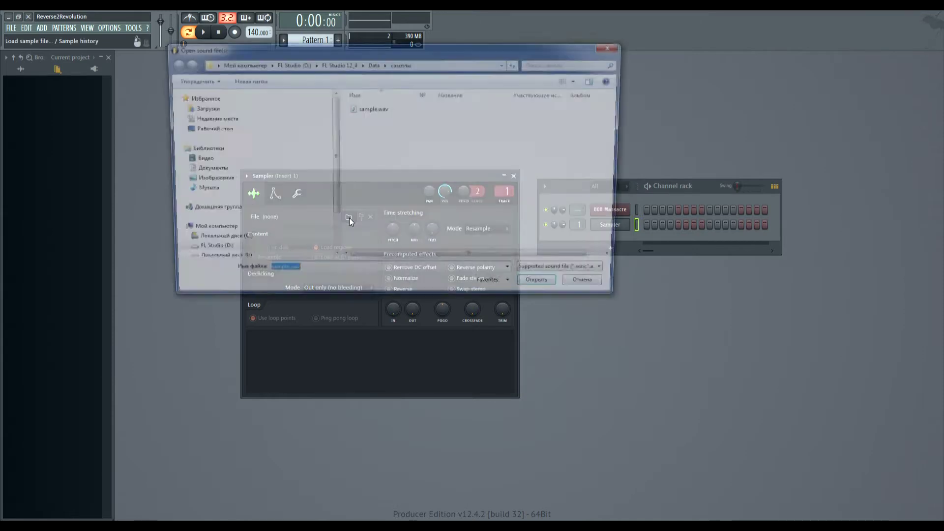
pyautogui.click(374, 109)
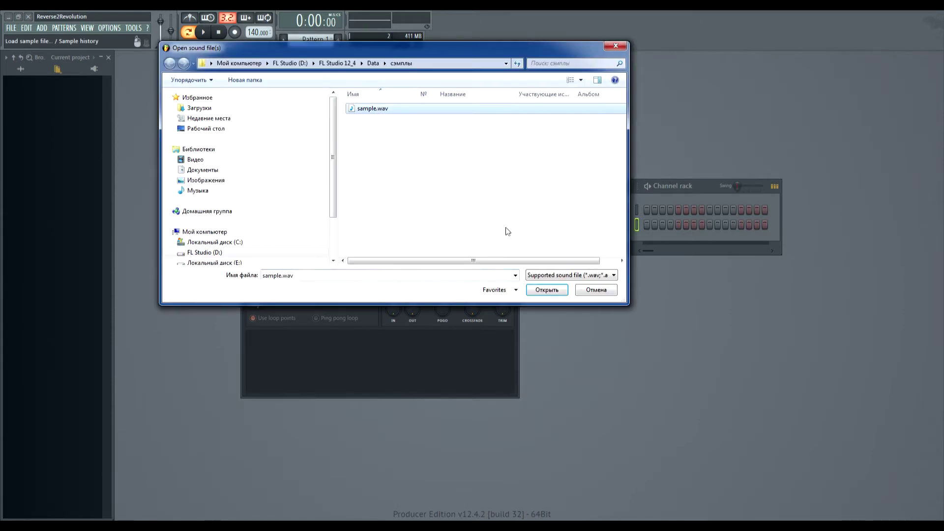
pyautogui.click(537, 291)
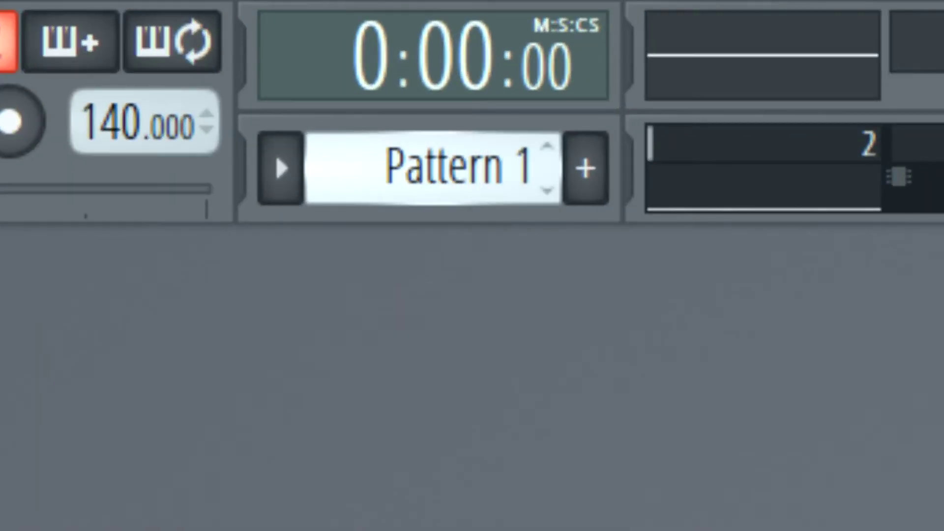
# - Enable steps 1, 5, 9 and 13 of the sample channel in Pattern 1
pyautogui.moveTo(471, 164)
pyautogui.mouseDown()
pyautogui.moveTo(471, 140)
pyautogui.moveTo(471, 165)
pyautogui.mouseUp()
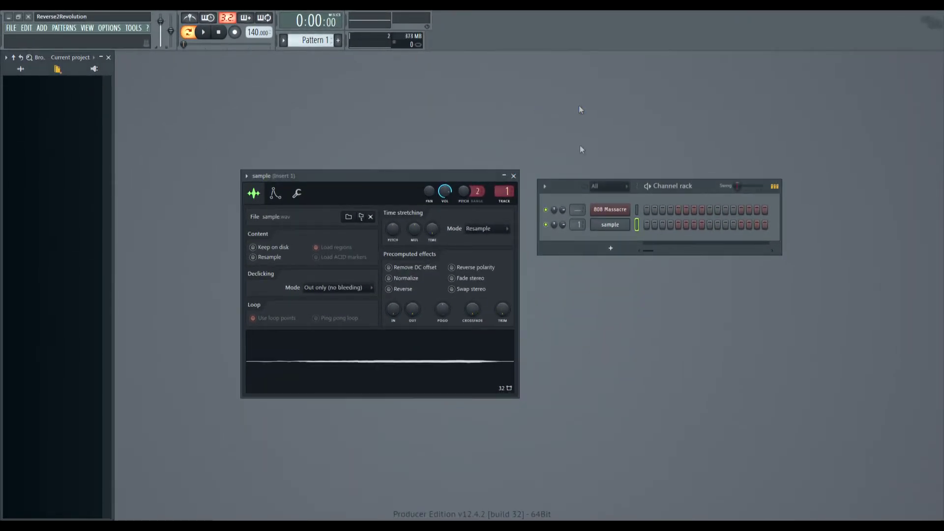
pyautogui.click(647, 224)
pyautogui.click(679, 225)
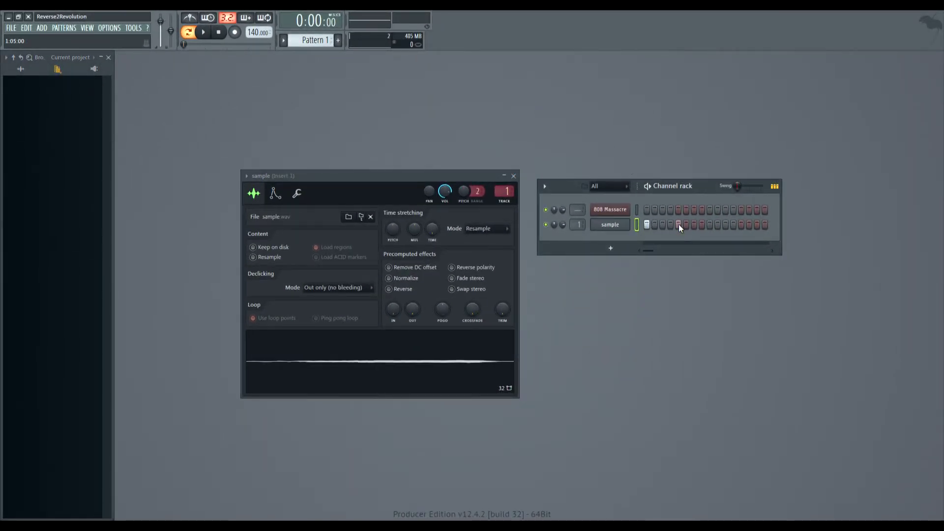
pyautogui.click(741, 224)
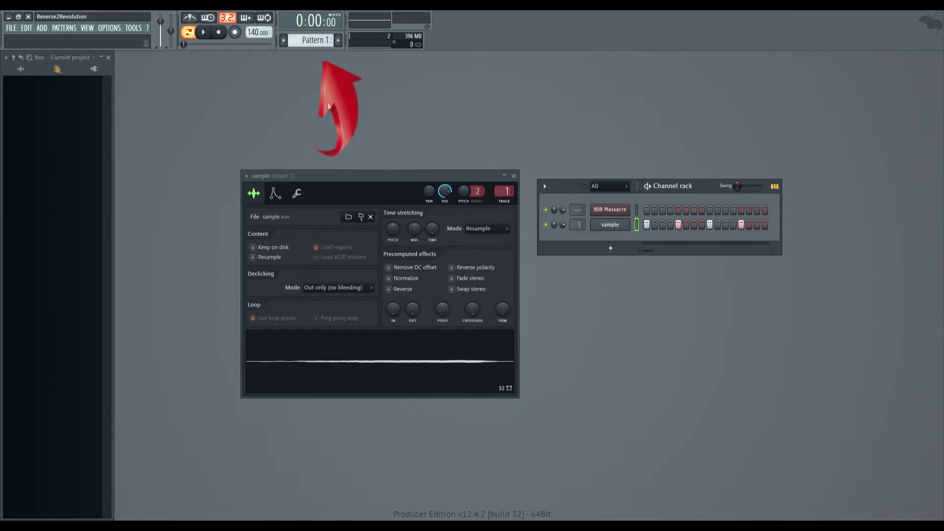
# - Browse through the project's other patterns and return to Pattern 1
pyautogui.scroll(1, 323, 41)
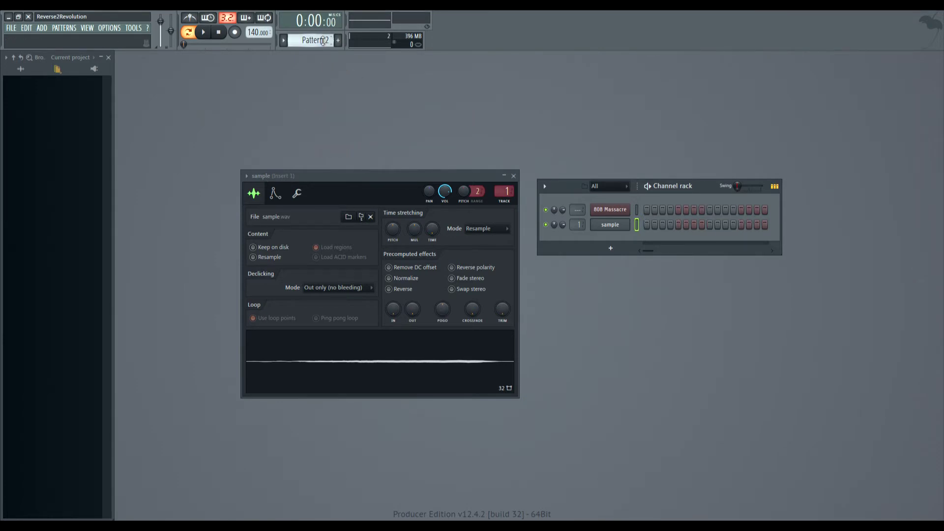
pyautogui.scroll(1, 323, 41)
pyautogui.scroll(12, 323, 41)
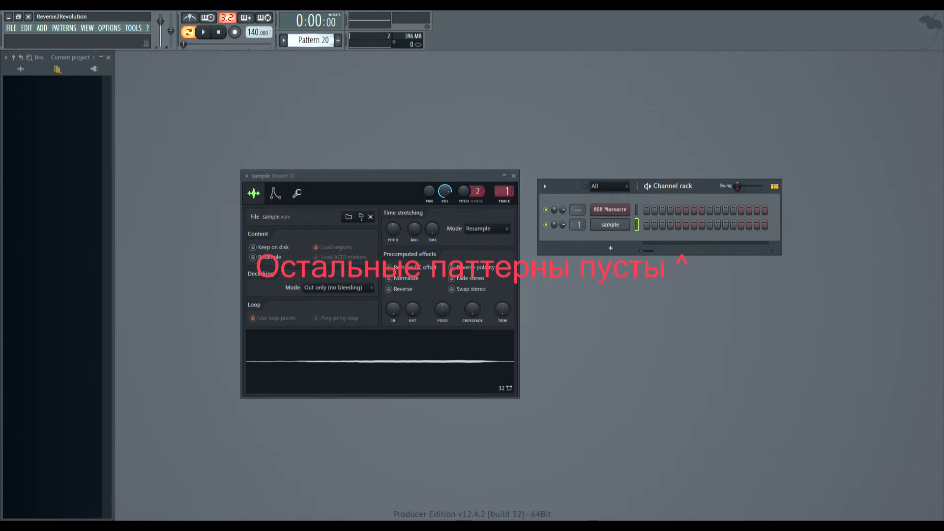
pyautogui.scroll(15, 313, 40)
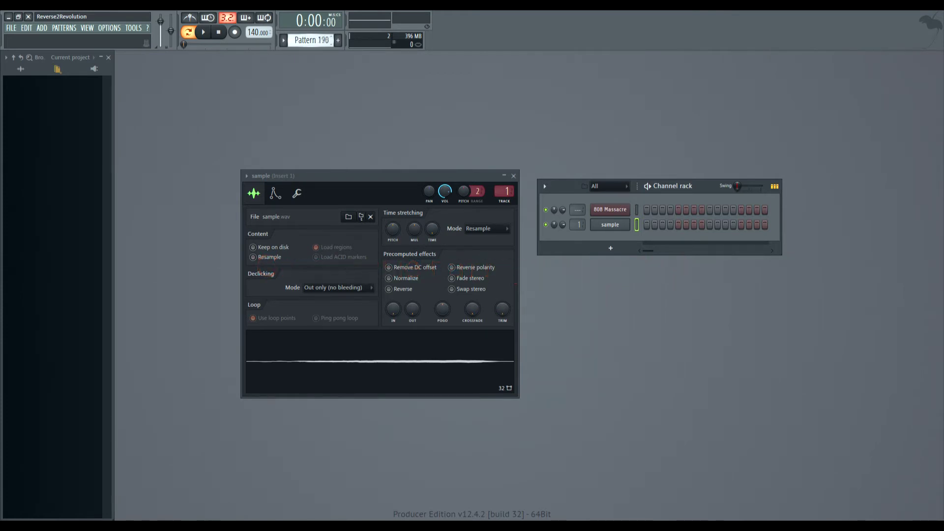
pyautogui.scroll(1, 313, 40)
pyautogui.moveTo(314, 40); pyautogui.dragTo(315, 108)
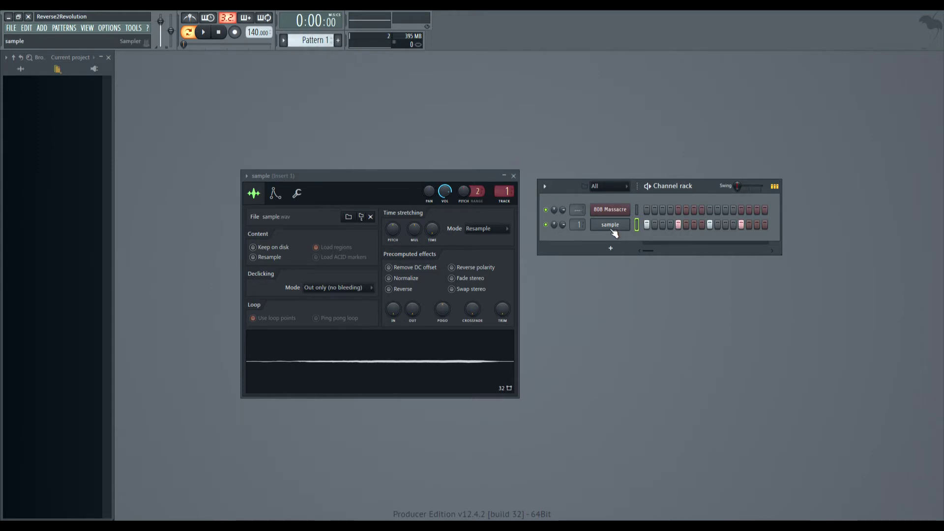
# - Open the piano roll of the sample channel
pyautogui.rightClick(610, 226)
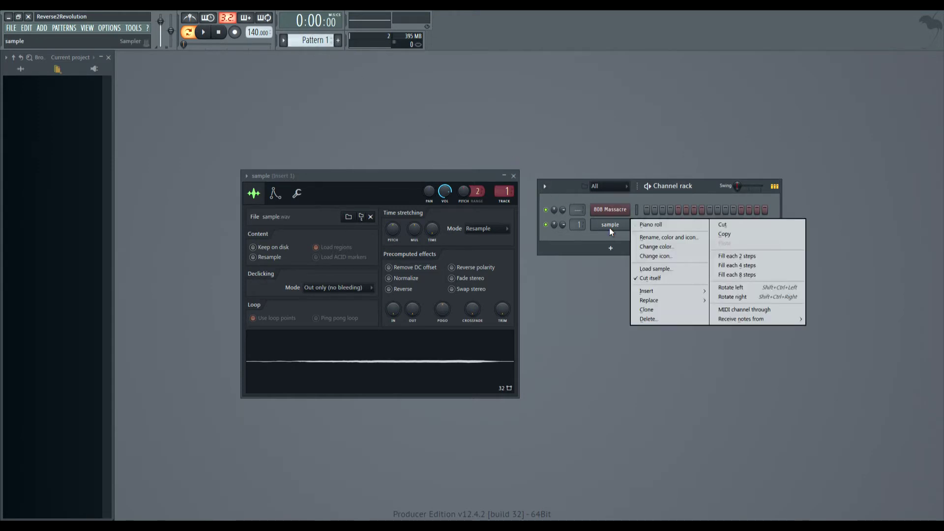
pyautogui.click(664, 228)
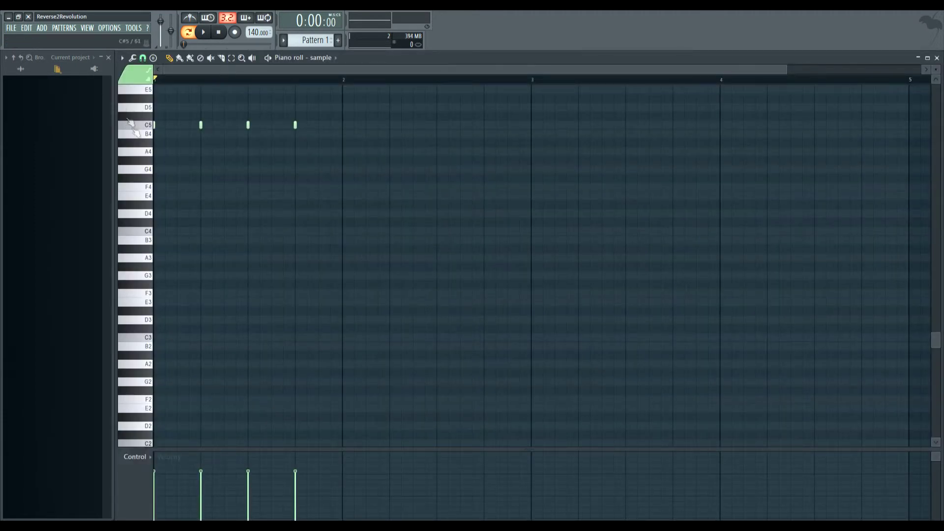
pyautogui.moveTo(341, 175); pyautogui.dragTo(760, 356)
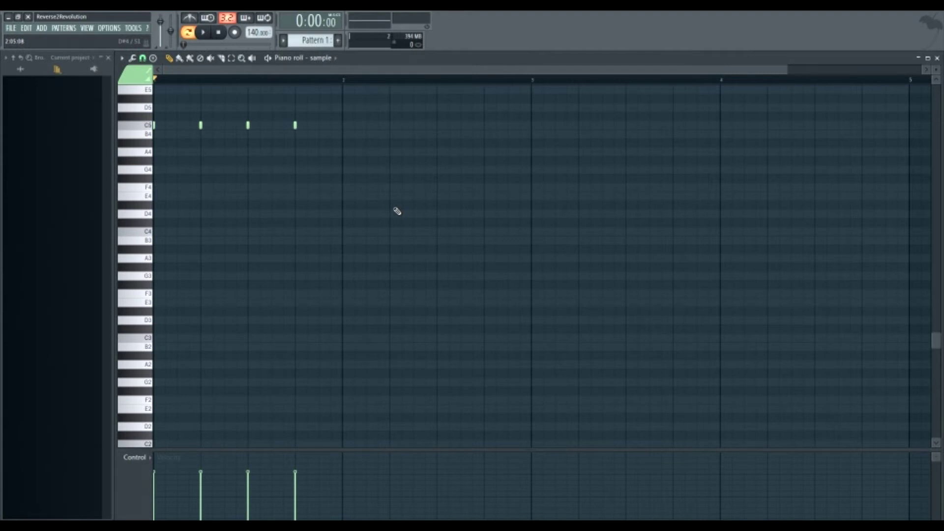
# - Draw a long G4 note from mid-bar 2, shorten it to end early in bar 4, and keep snapping at Step
pyautogui.click(425, 170)
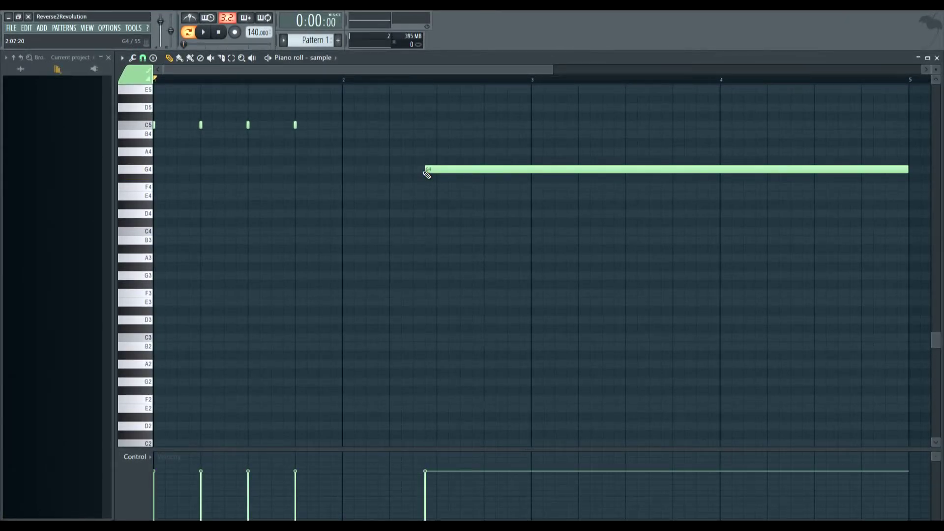
pyautogui.moveTo(909, 169); pyautogui.dragTo(759, 182)
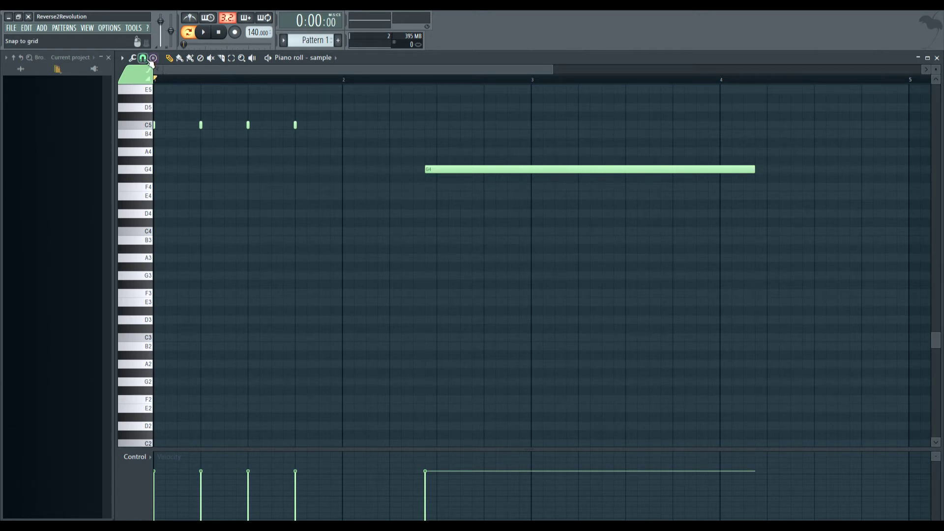
pyautogui.click(143, 58)
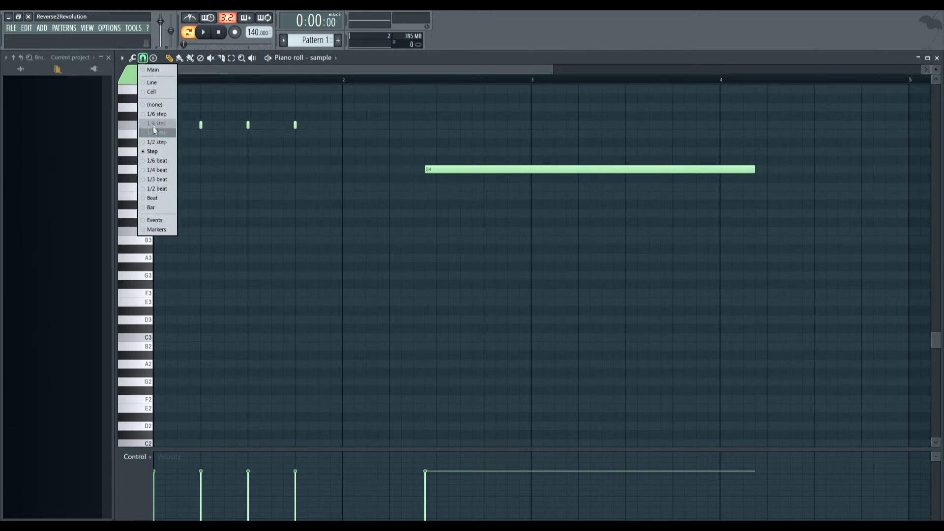
pyautogui.click(162, 153)
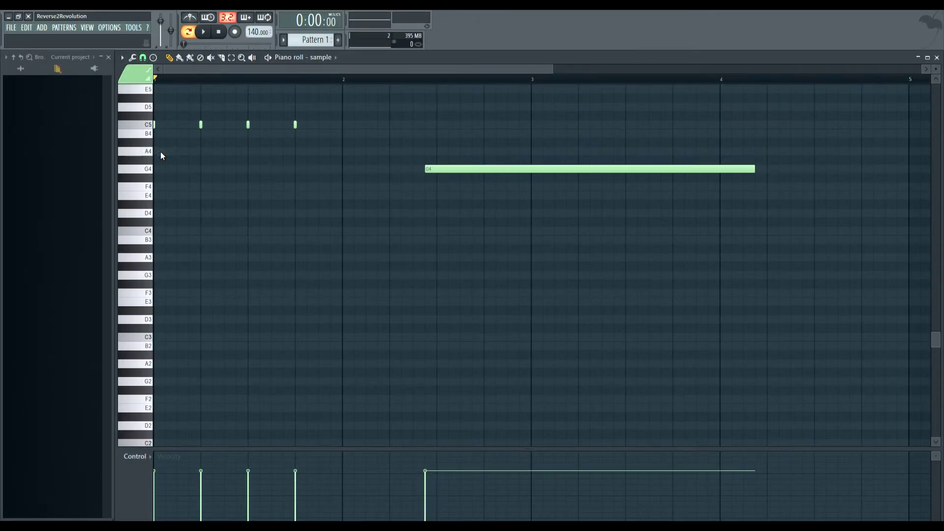
# - Delete the four C5 notes in bar 1 and the long G4 note from the piano roll
pyautogui.rightClick(295, 124)
pyautogui.rightClick(154, 124)
pyautogui.rightClick(200, 124)
pyautogui.rightClick(248, 124)
pyautogui.rightClick(425, 169)
# - Draw a melody of short notes between C5 and C6 across bars 1 to 3, starting on C5 and F5, and play it back
pyautogui.click(165, 231)
pyautogui.scroll(3, 181, 245)
pyautogui.moveTo(165, 363); pyautogui.dragTo(165, 256)
pyautogui.click(180, 211)
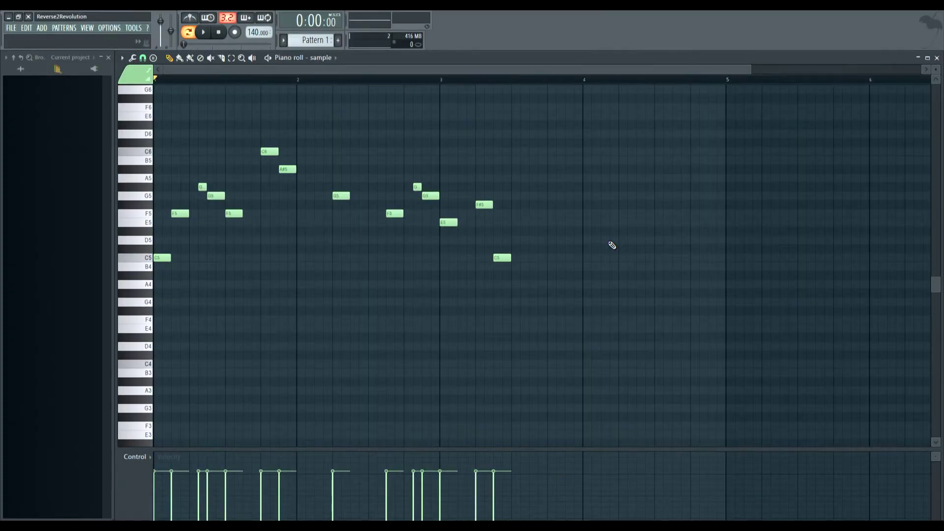
pyautogui.press('space')
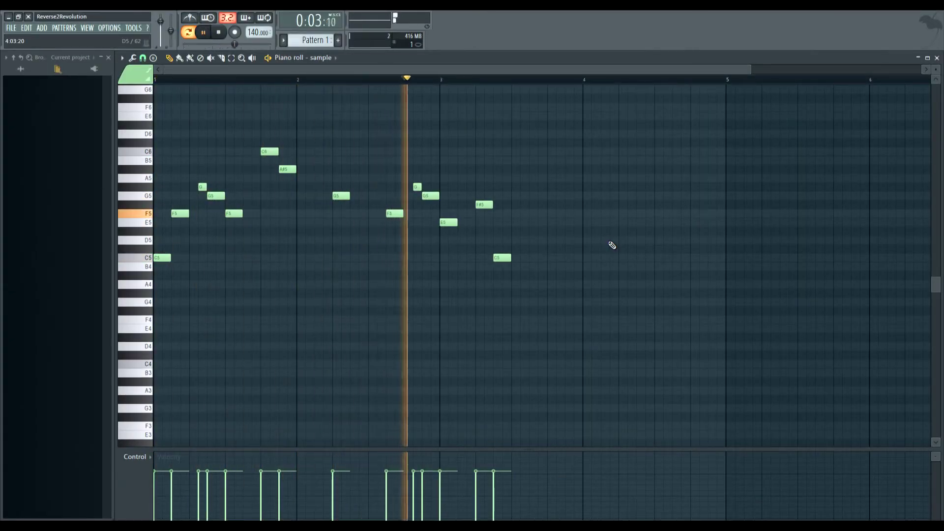
pyautogui.press('space')
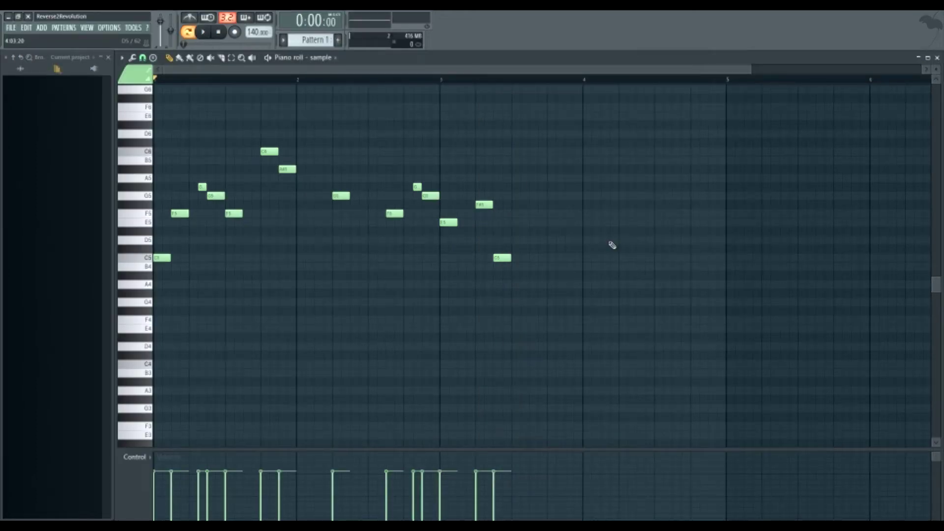
# - Place a Pattern 1 clip on Track 1 of the playlist at bar 1 and play it in song mode
pyautogui.press('F5')
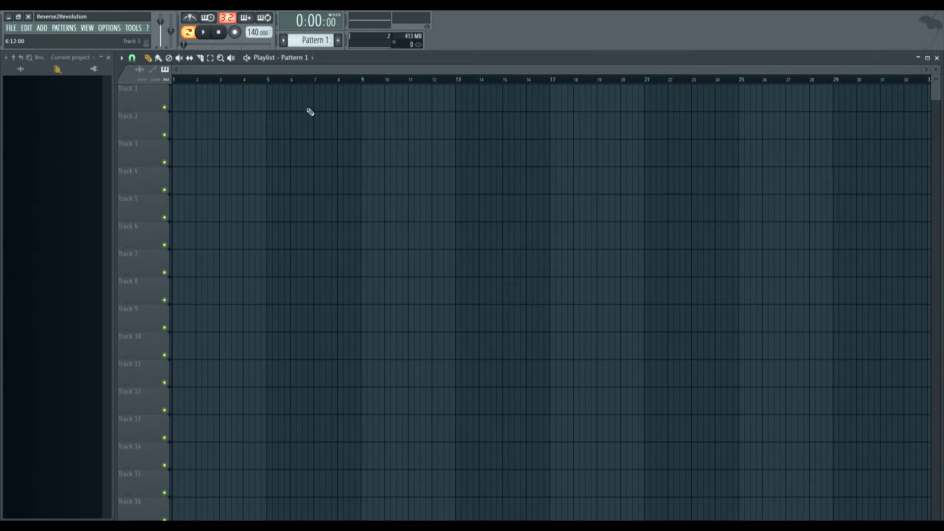
pyautogui.moveTo(305, 261); pyautogui.dragTo(178, 84)
pyautogui.click(188, 33)
pyautogui.press('space')
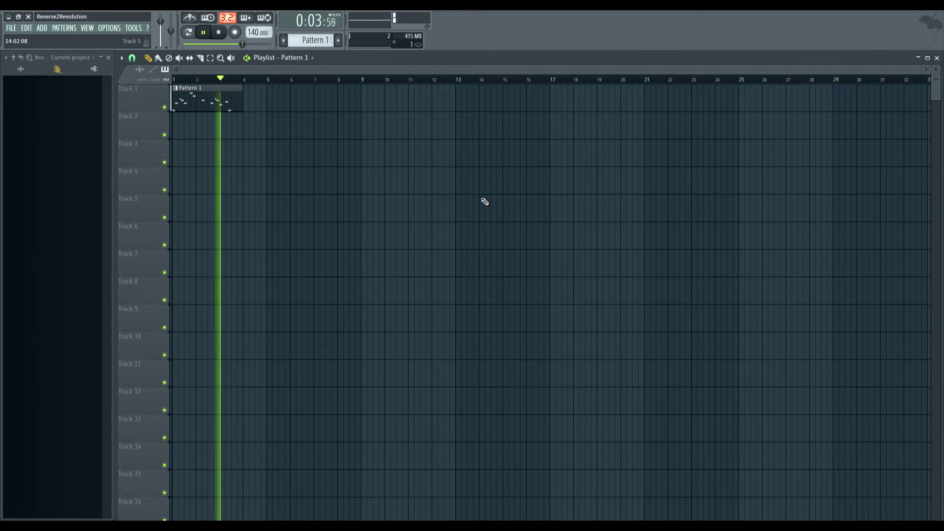
pyautogui.press('space')
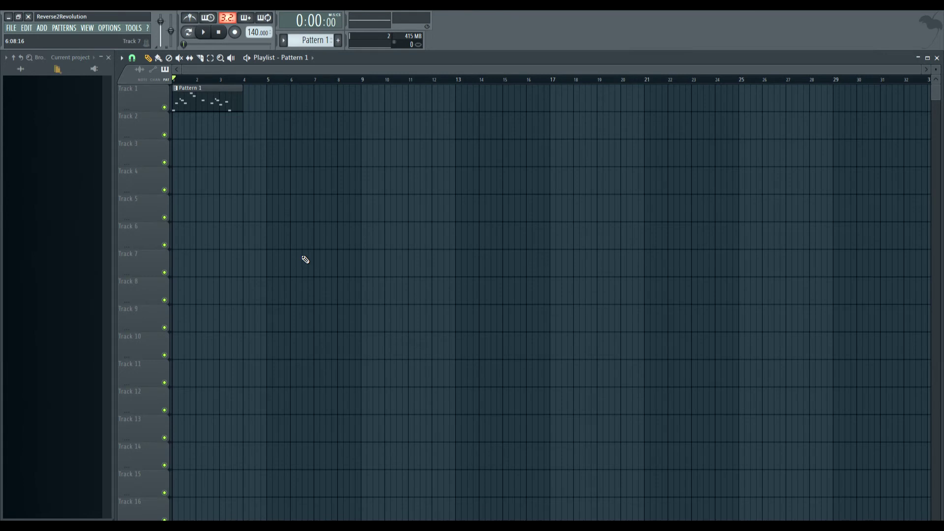
# - Open the mixer and select the Insert 1 track after trying Insert 3
pyautogui.press('F9')
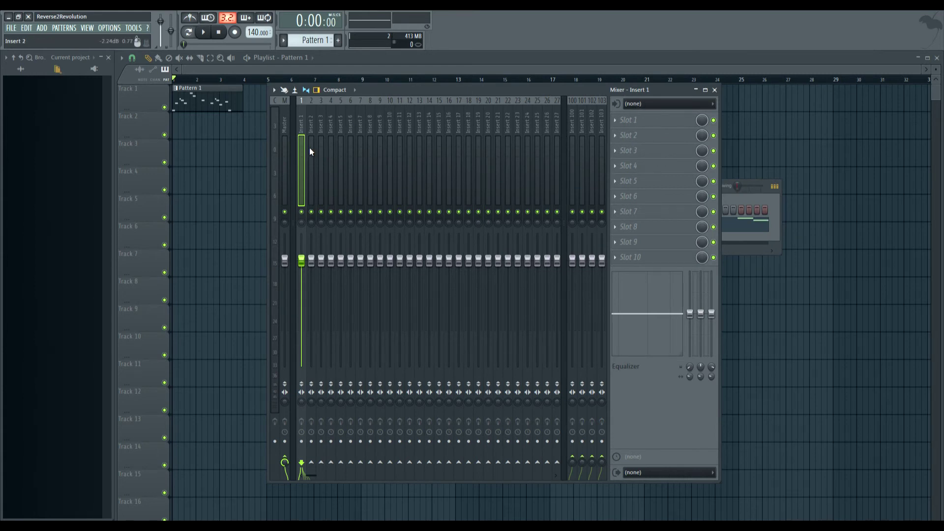
pyautogui.moveTo(322, 147)
pyautogui.mouseDown()
pyautogui.moveTo(463, 157)
pyautogui.moveTo(312, 159)
pyautogui.moveTo(321, 162)
pyautogui.mouseUp()
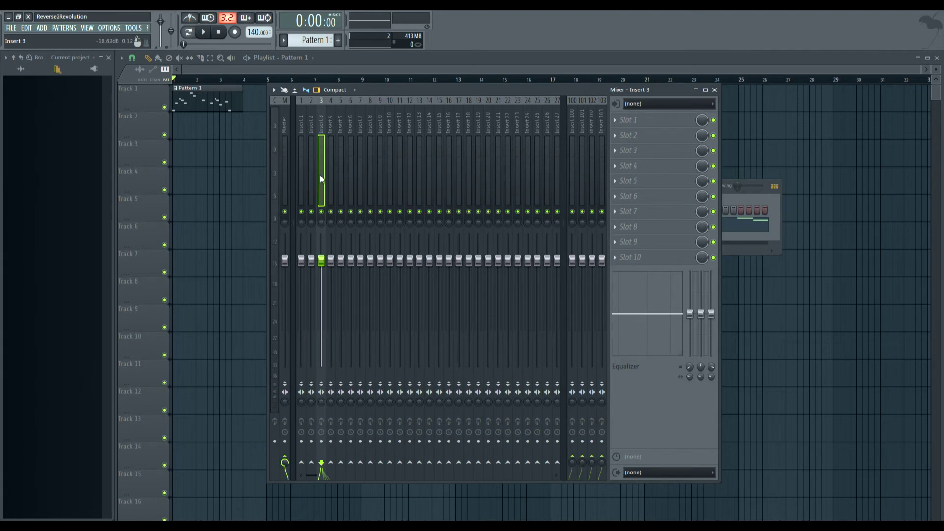
pyautogui.click(302, 158)
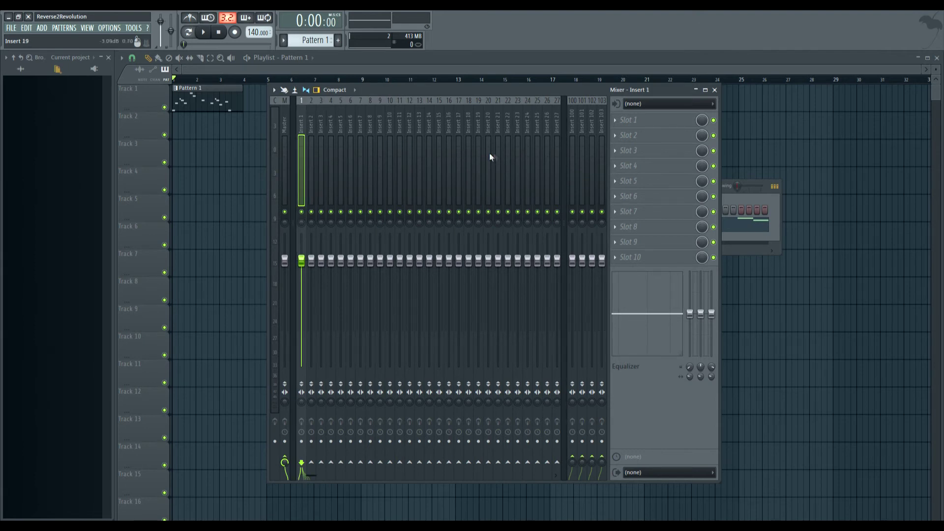
# - Show the channel rack, open the sample channel's settings to check its mixer track, and return to Insert 1 in the mixer
pyautogui.press('F6')
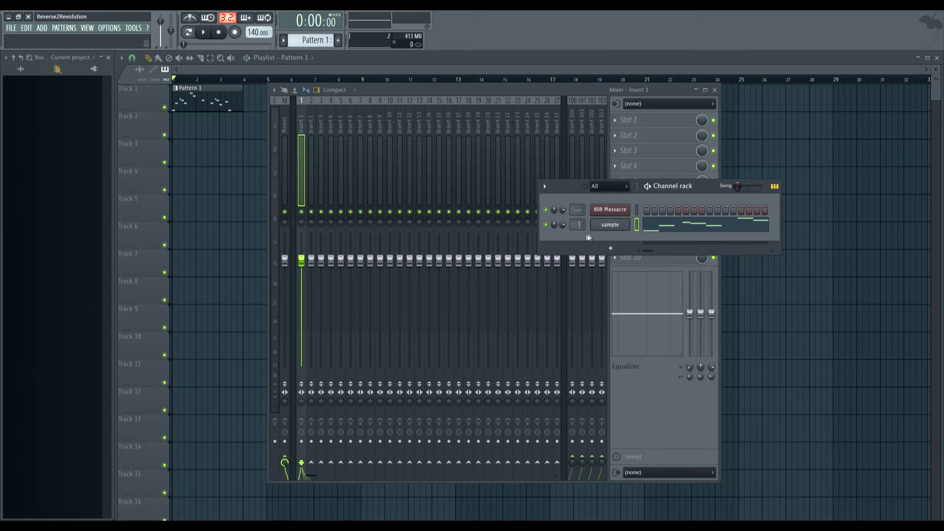
pyautogui.click(614, 227)
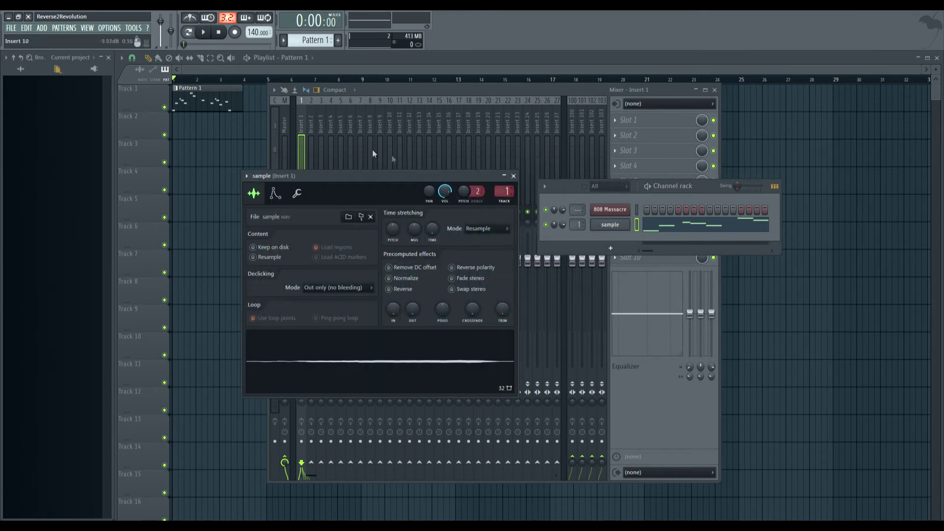
pyautogui.click(303, 142)
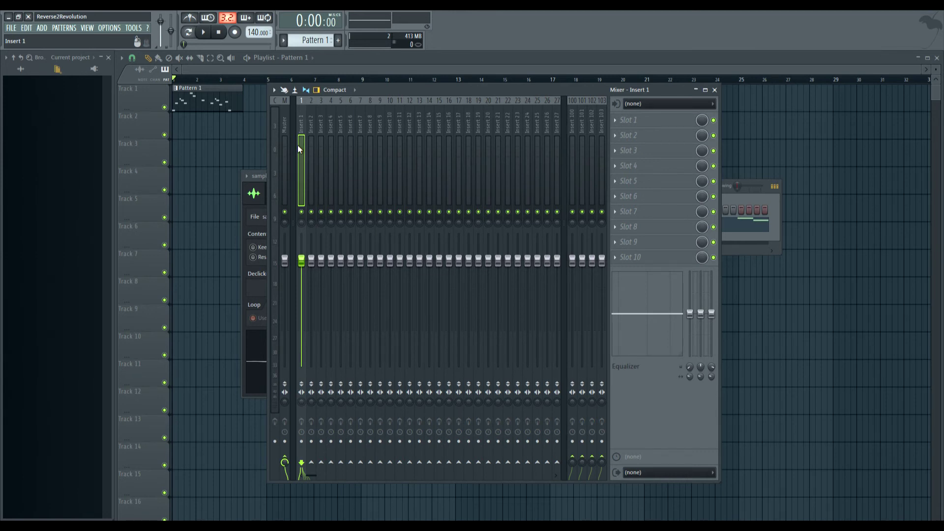
# - Load ArtsAcousticReverb in slot 1 and GTR Amp Stereo in slot 2 of the Insert 1 mixer track
pyautogui.click(621, 125)
pyautogui.click(99, 223)
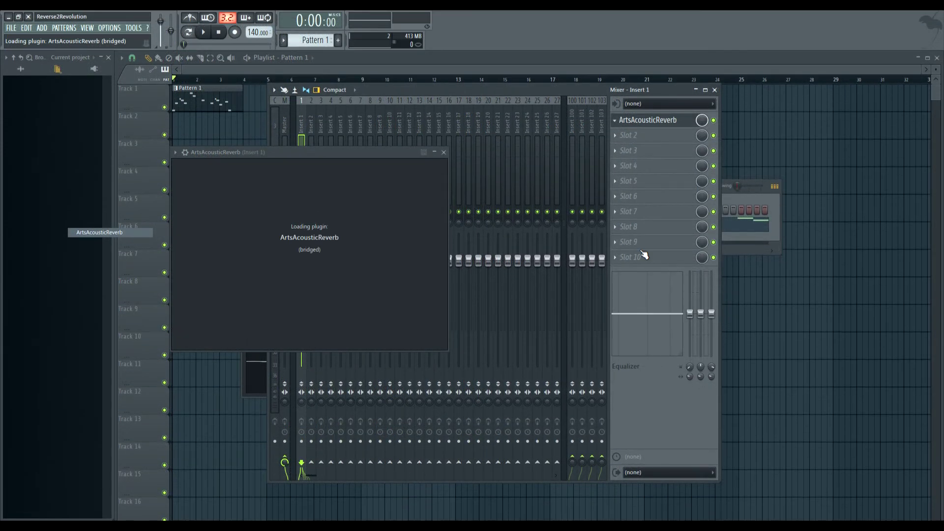
pyautogui.click(618, 136)
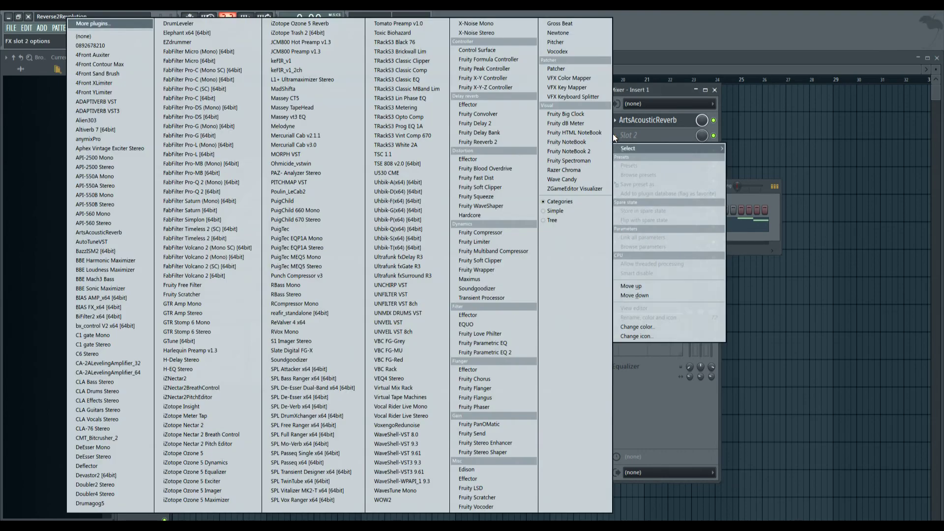
pyautogui.click(198, 313)
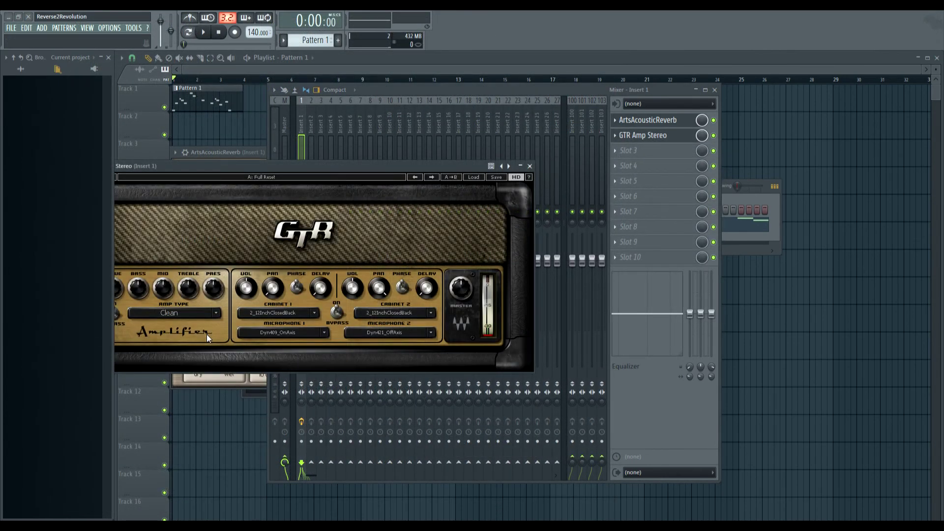
# - Load the InfernoAmp preset AgeOfRage in GTR Amp Stereo and play the song to hear the effect
pyautogui.click(473, 179)
pyautogui.moveTo(531, 352)
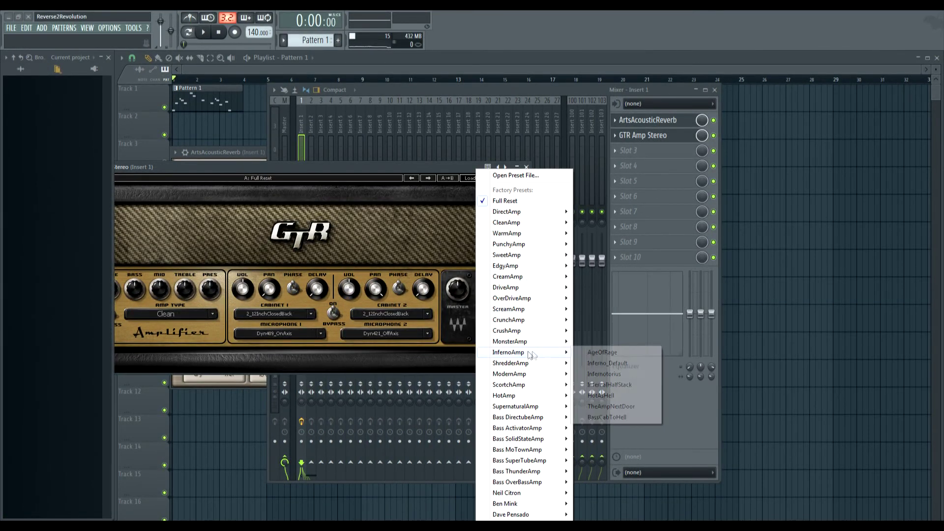
pyautogui.click(621, 353)
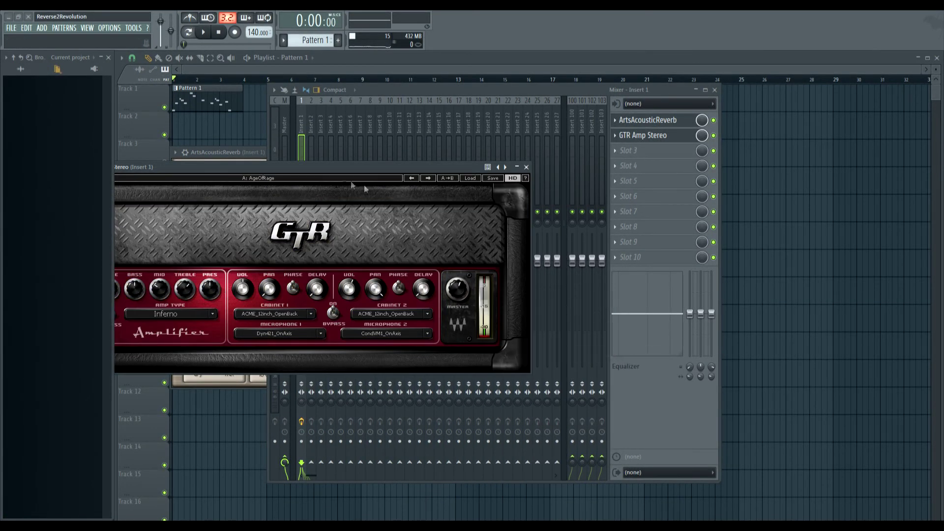
pyautogui.press('space')
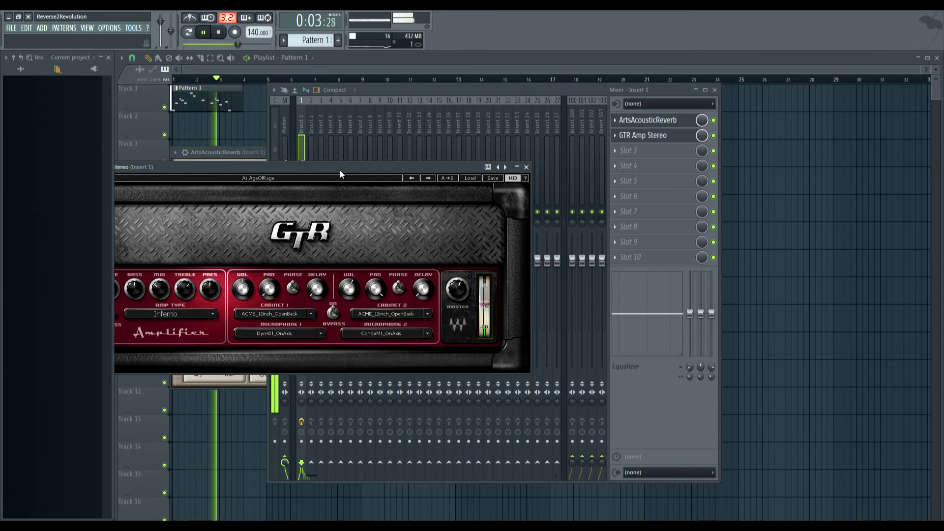
pyautogui.press('space')
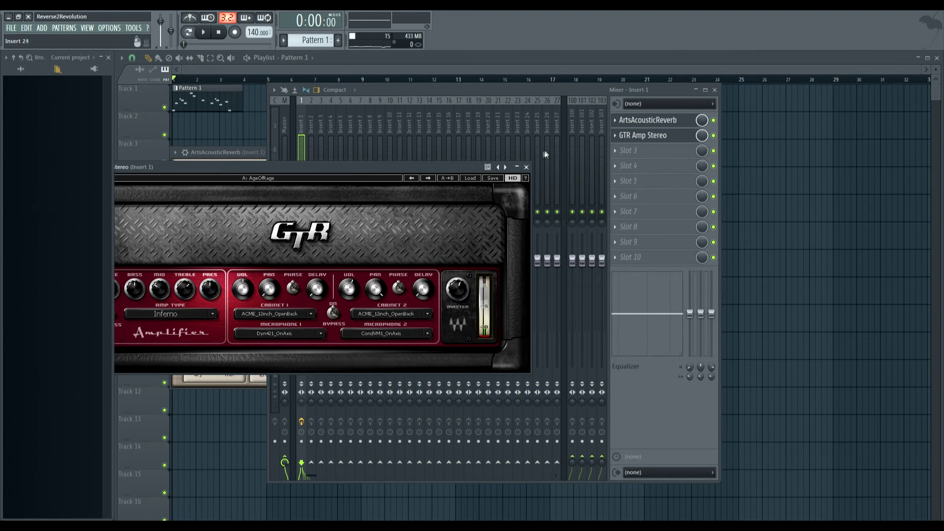
# - Move ArtsAcousticReverb to slot 10 of the Insert 1 effects chain
pyautogui.click(633, 86)
pyautogui.moveTo(633, 120); pyautogui.dragTo(639, 259)
pyautogui.click(640, 120)
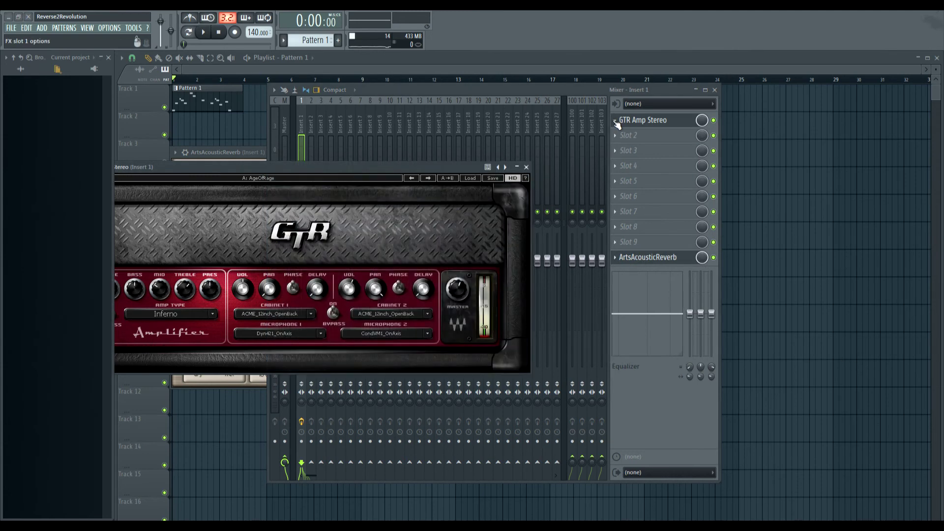
# - Remove GTR Amp Stereo from slot 1 of Insert 1 and lower the ArtsAcousticReverb mix level to 20%
pyautogui.click(614, 120)
pyautogui.moveTo(623, 131)
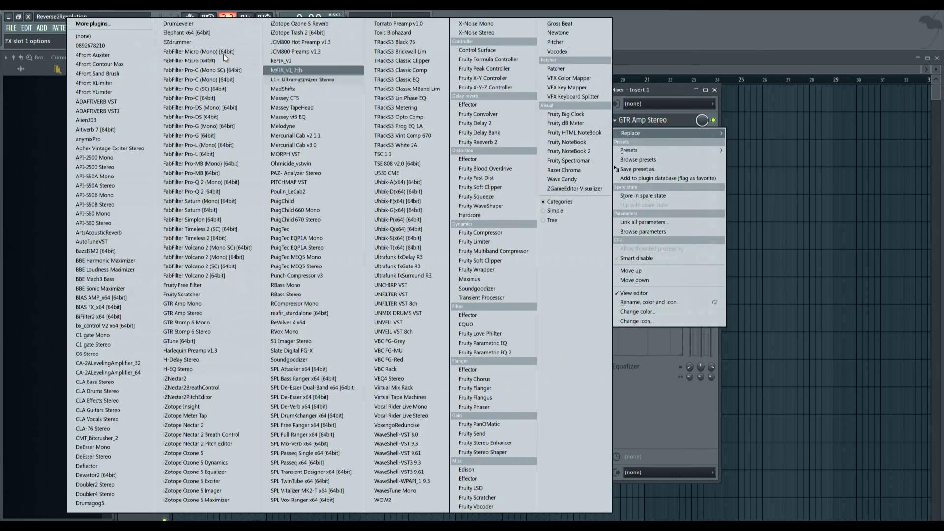
pyautogui.click(94, 36)
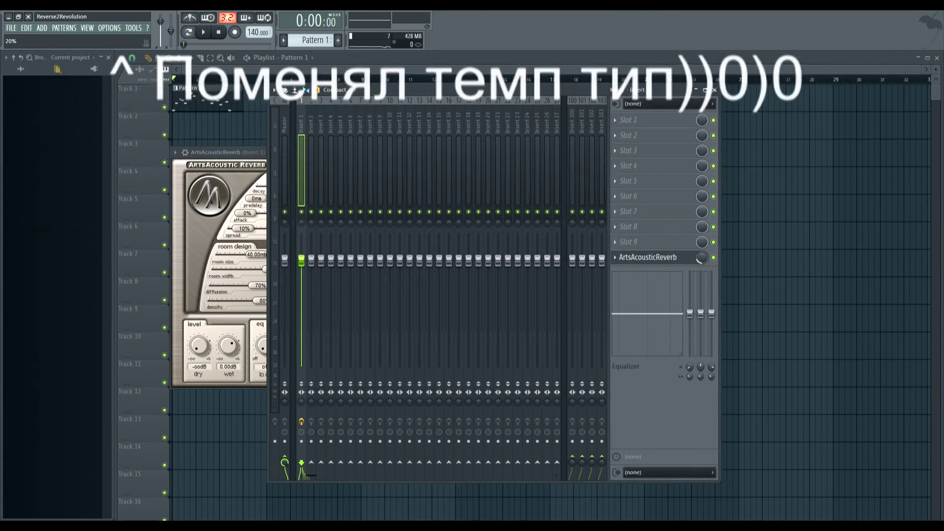
# - Set the project tempo to 110 BPM, play the song with the reverb and stop playback
pyautogui.press('space')
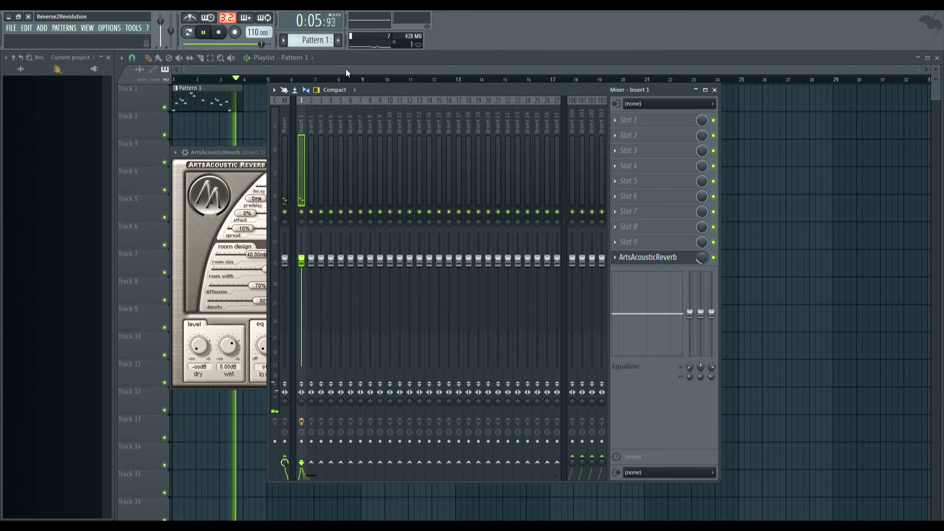
pyautogui.press('space')
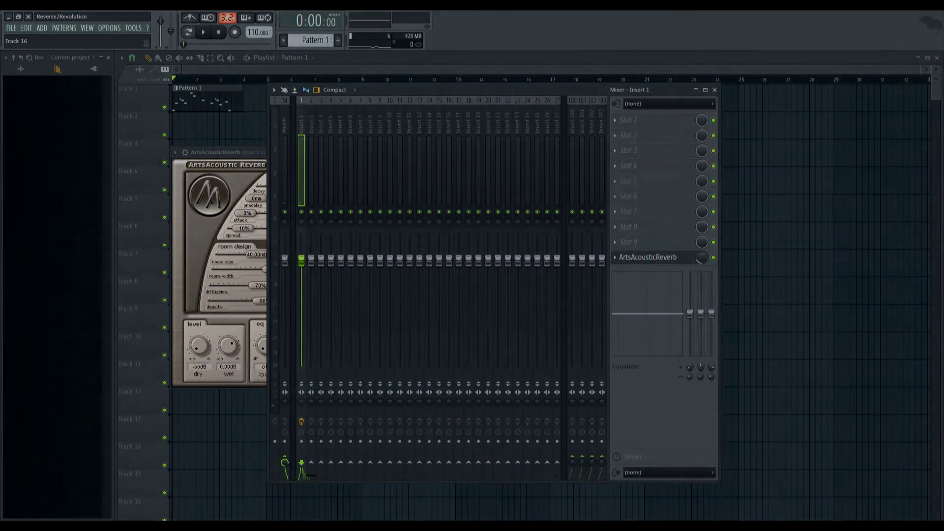